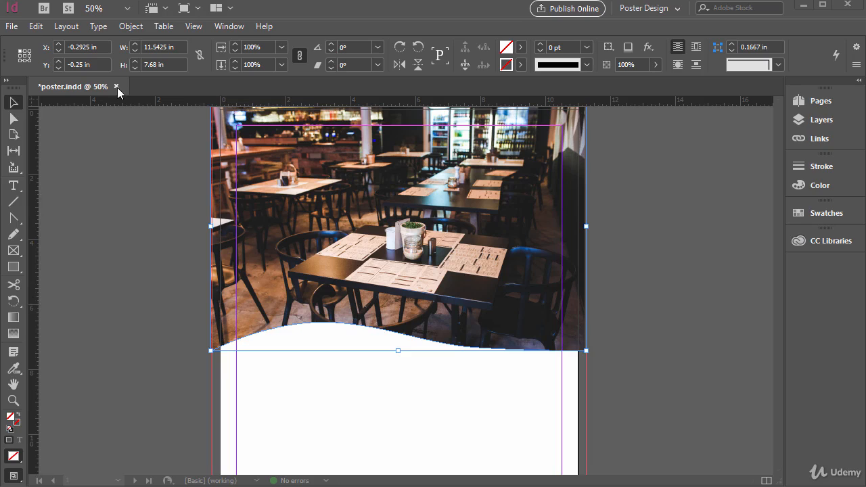
Add horizontal guides below the photo at about 8.1 in and 9.1 in, plus vertical guides on the pasteboard and at about 1.6 in
click(193, 26)
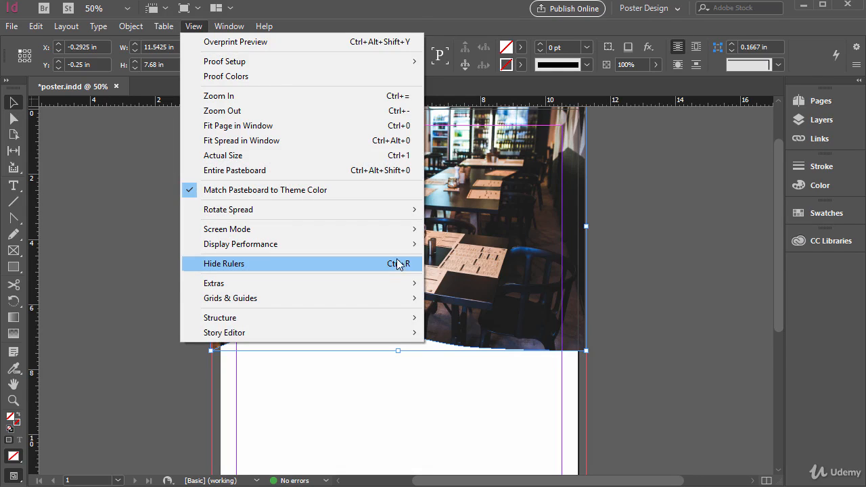
click(410, 12)
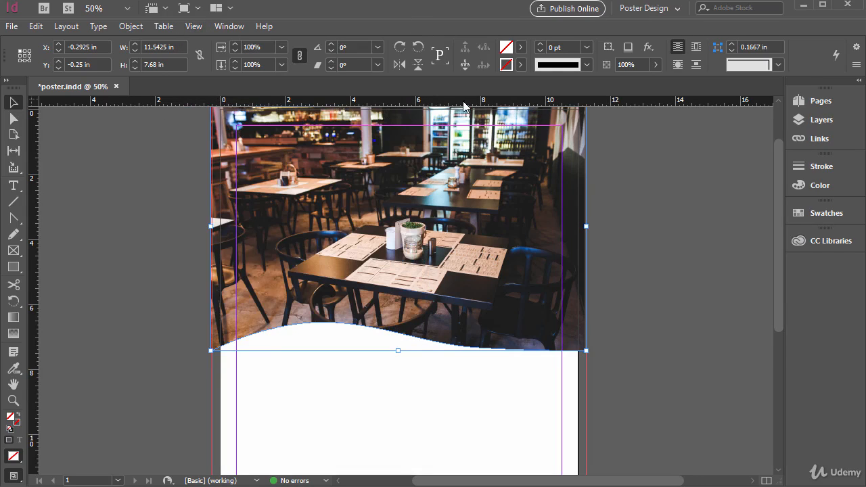
drag(168, 106, 161, 371)
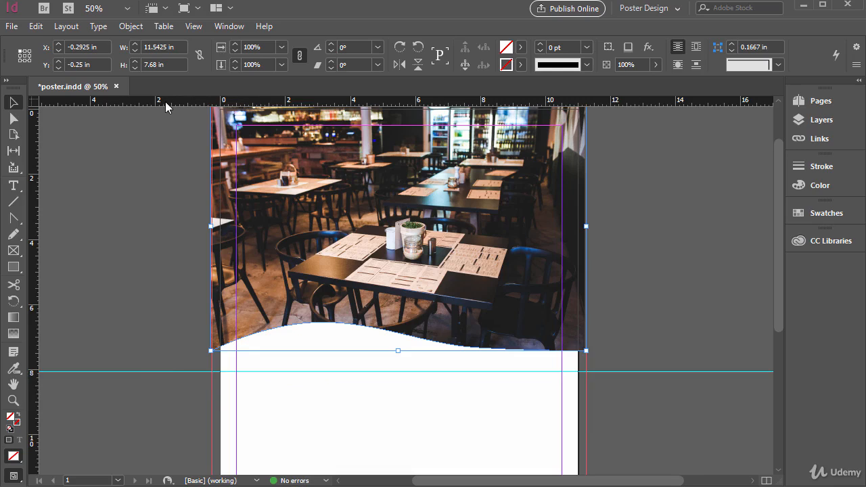
drag(165, 106, 161, 404)
key(alt)
key(alt)
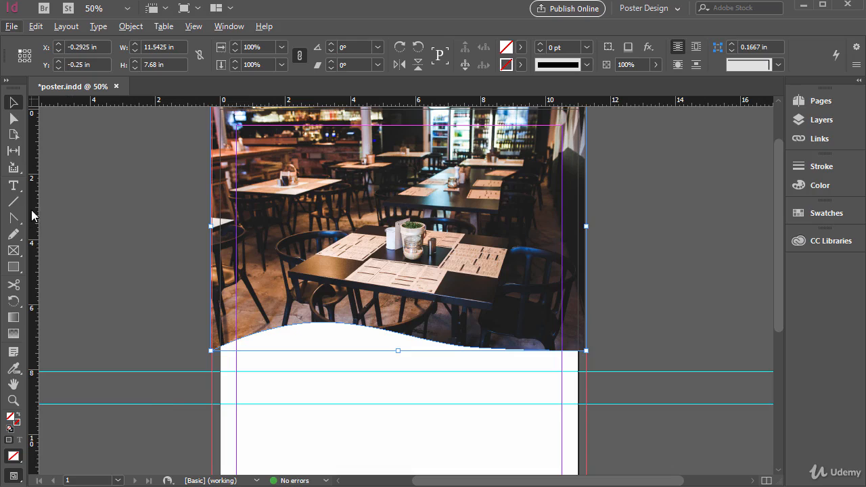
drag(35, 209, 163, 345)
drag(37, 245, 274, 281)
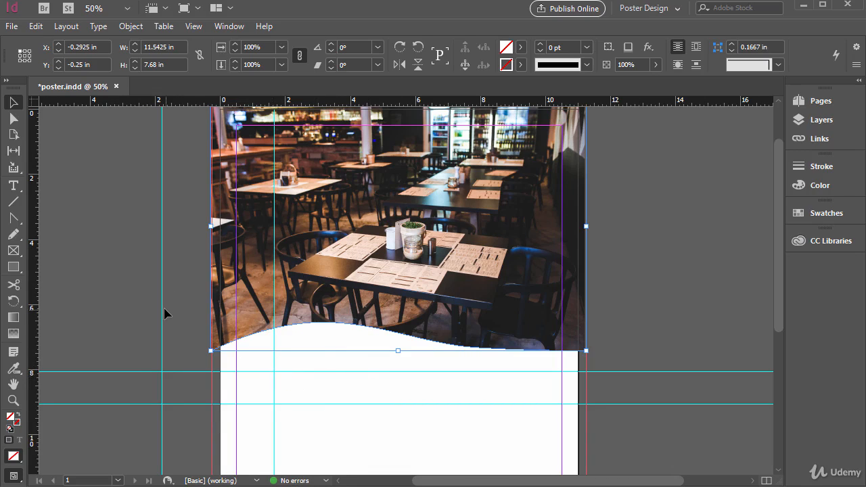
Add a third horizontal guide across the blank lower part of the page at about 10.5 in
scroll(358, 344, down, 2)
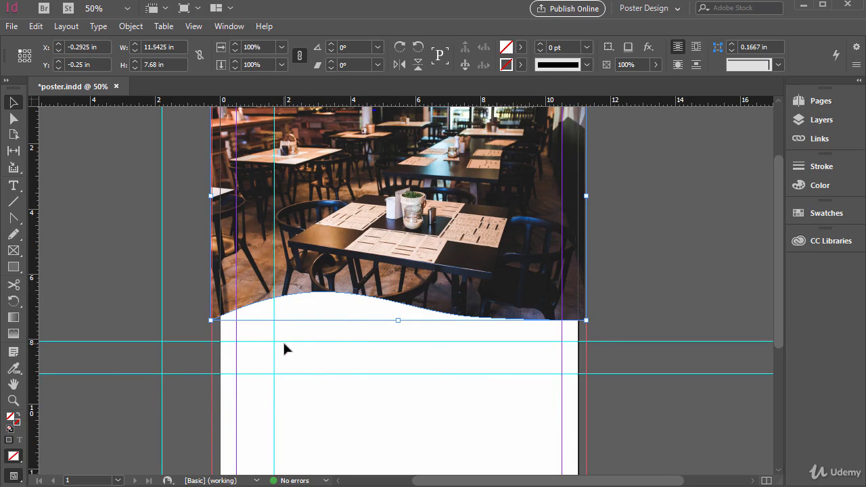
scroll(379, 374, down, 4)
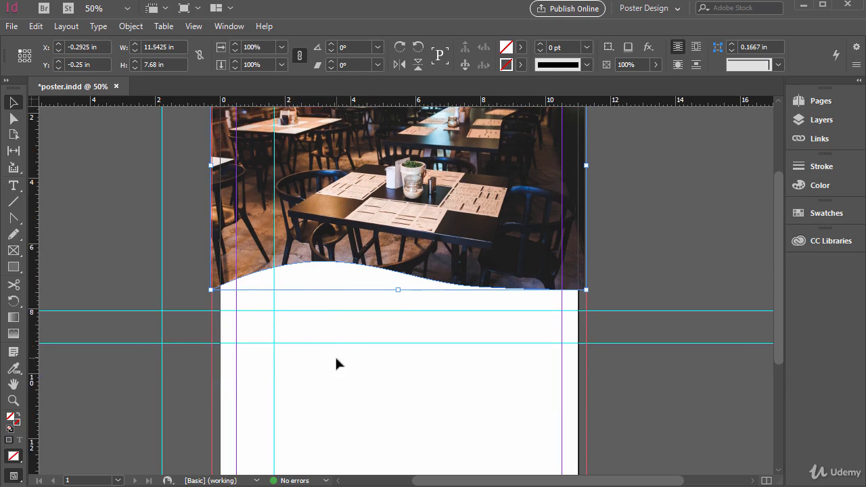
scroll(257, 338, up, 4)
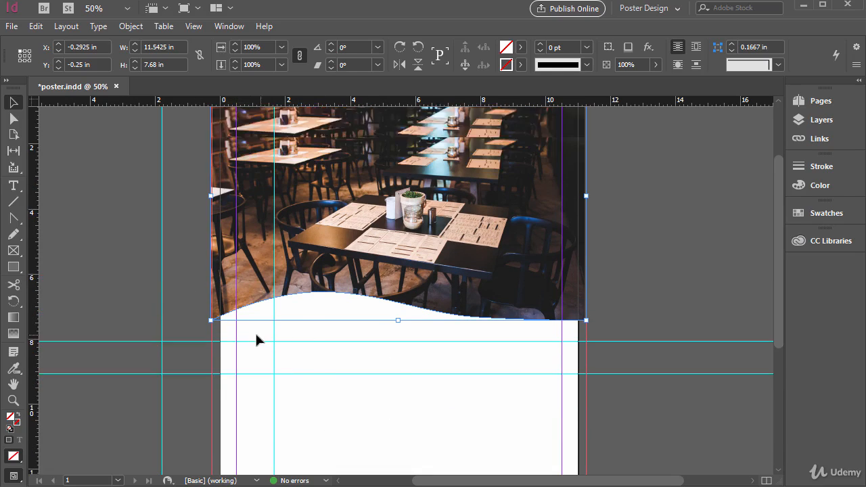
scroll(308, 307, down, 4)
scroll(262, 296, down, 4)
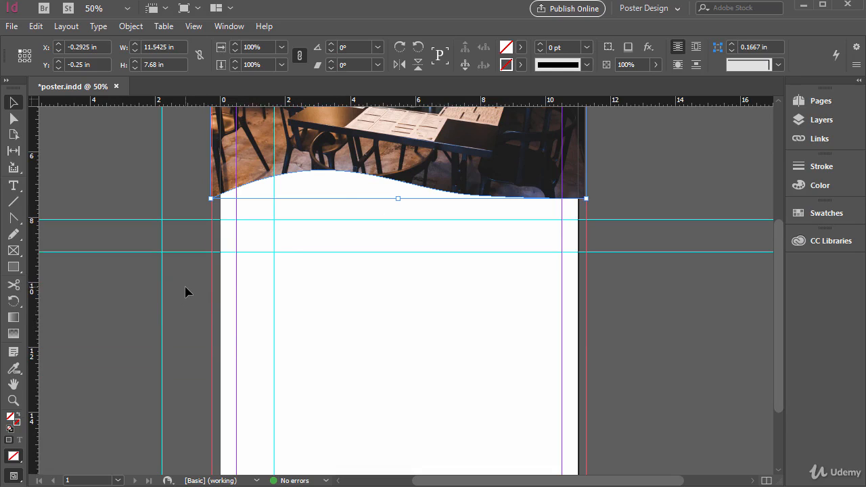
scroll(187, 291, up, 2)
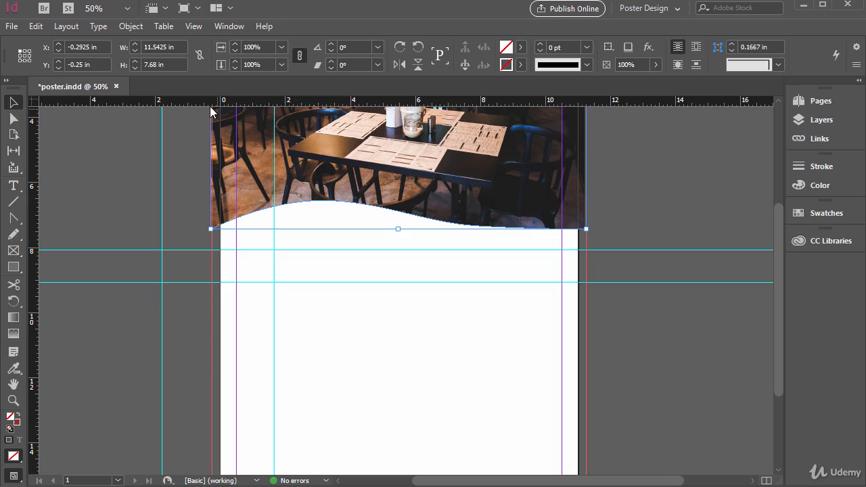
drag(203, 102, 193, 329)
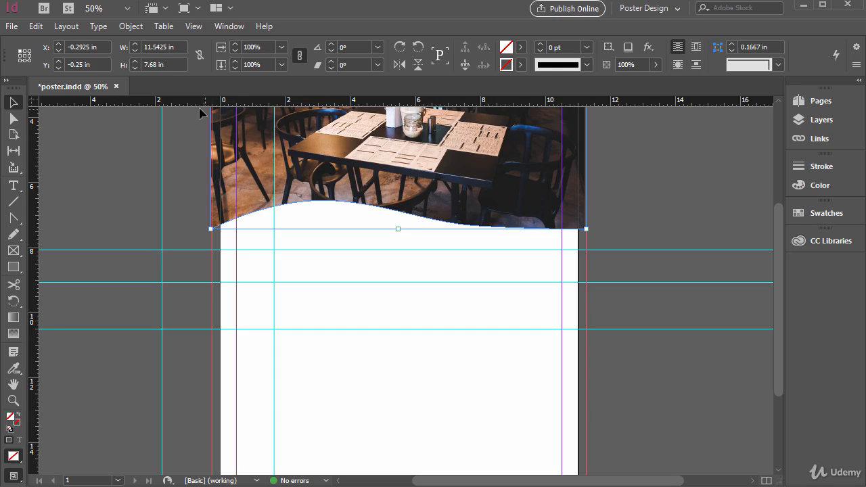
Examine the ruler unit choices in the Units & Increments preferences, leaving the settings as they are
click(36, 27)
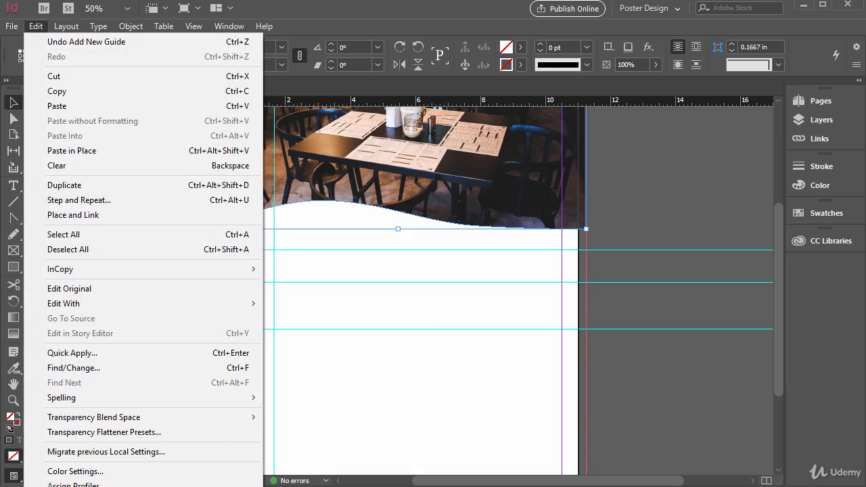
mouse_move(143, 486)
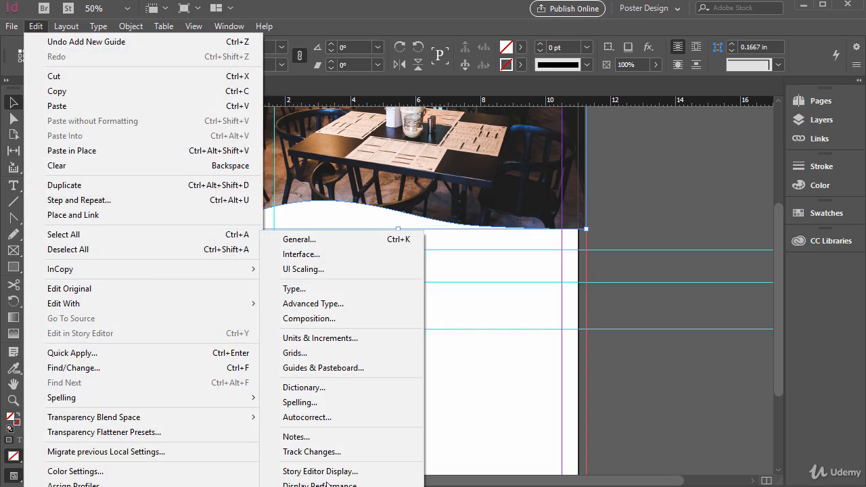
click(327, 339)
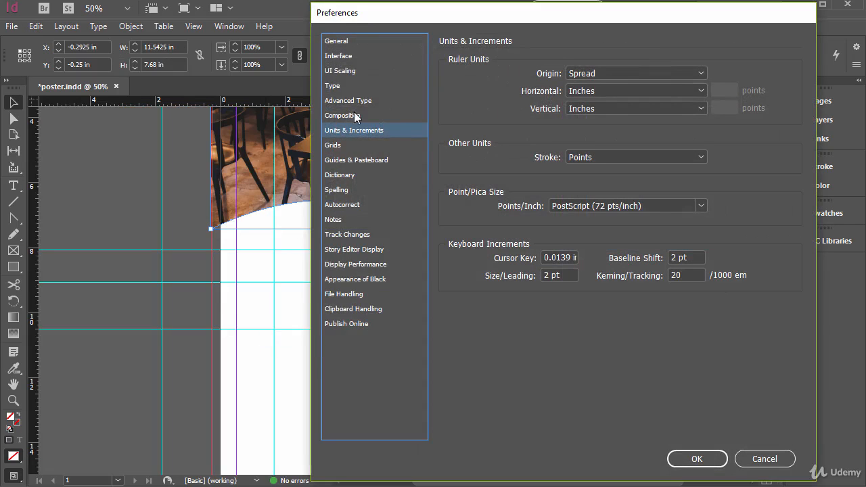
drag(438, 18, 326, 19)
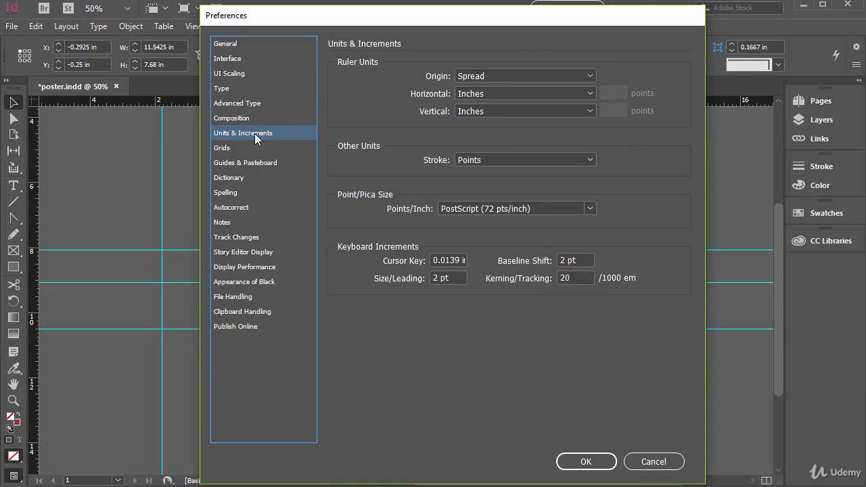
click(480, 94)
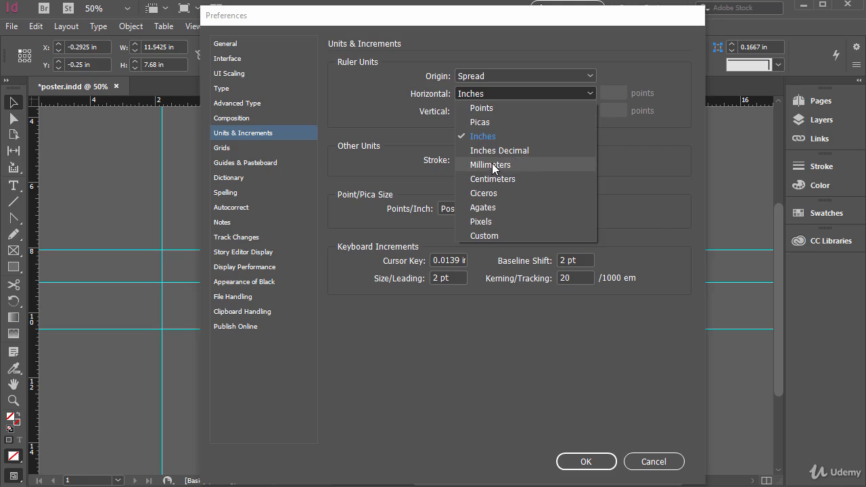
click(642, 463)
click(643, 464)
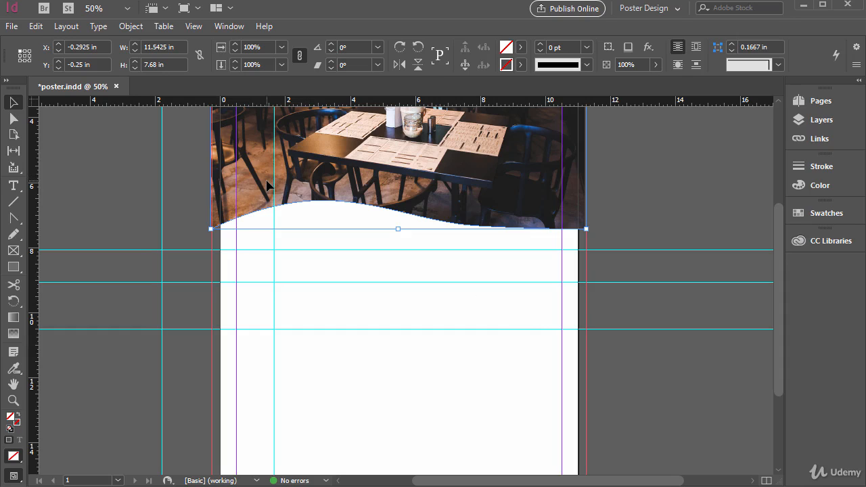
View the General preferences and close them without changing anything
key(ctrl+k)
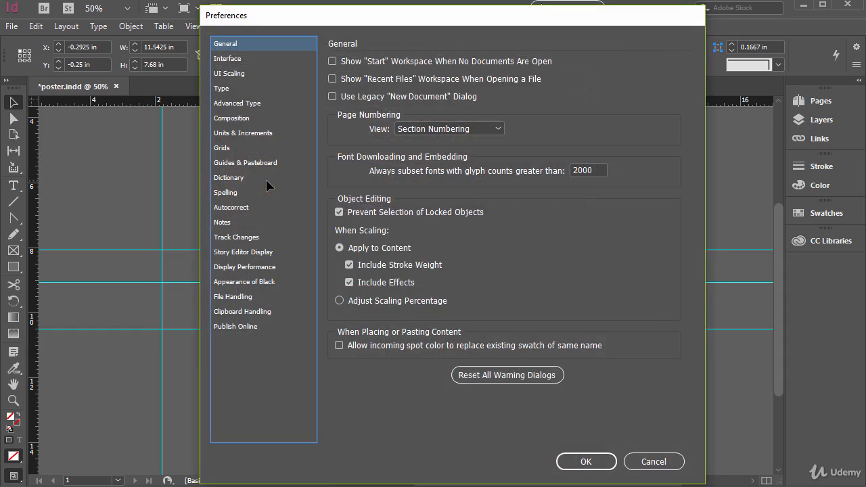
drag(359, 18, 356, 25)
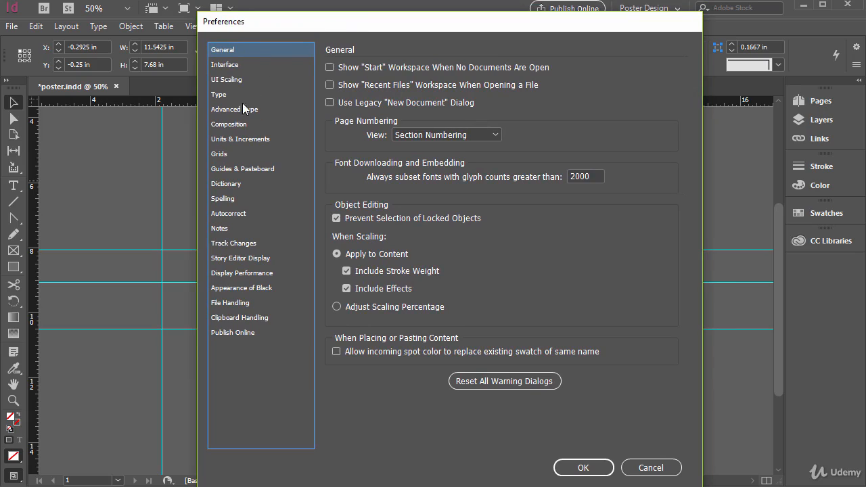
click(639, 467)
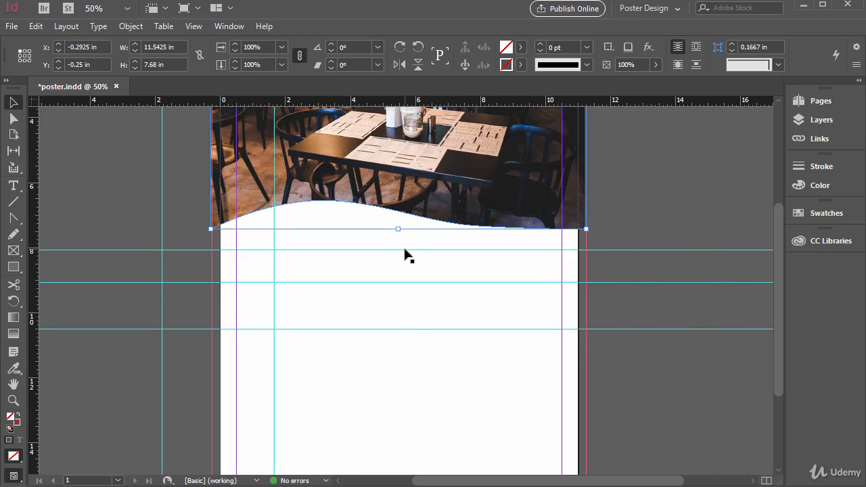
Select the two upper horizontal guides together and copy them, ending with the guides deselected
click(187, 249)
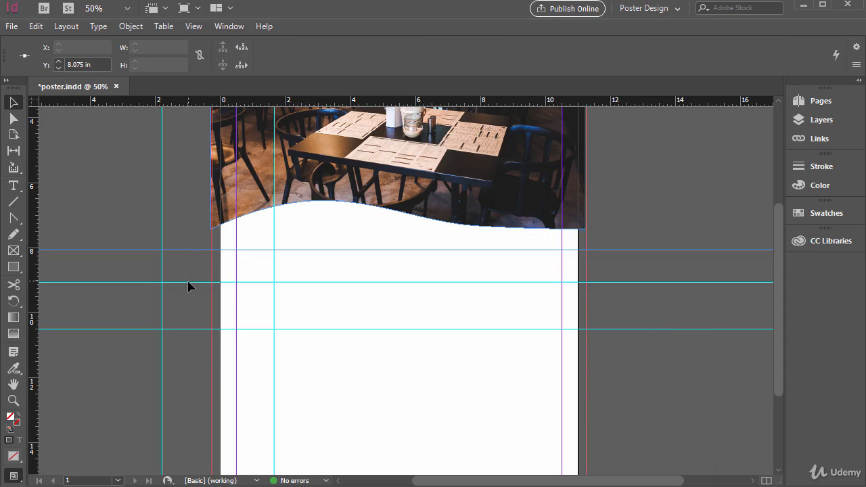
shift+click(188, 283)
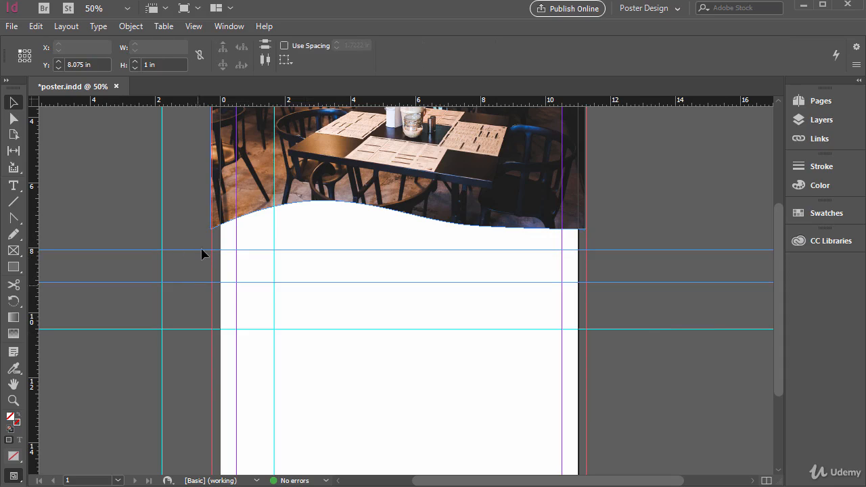
click(35, 27)
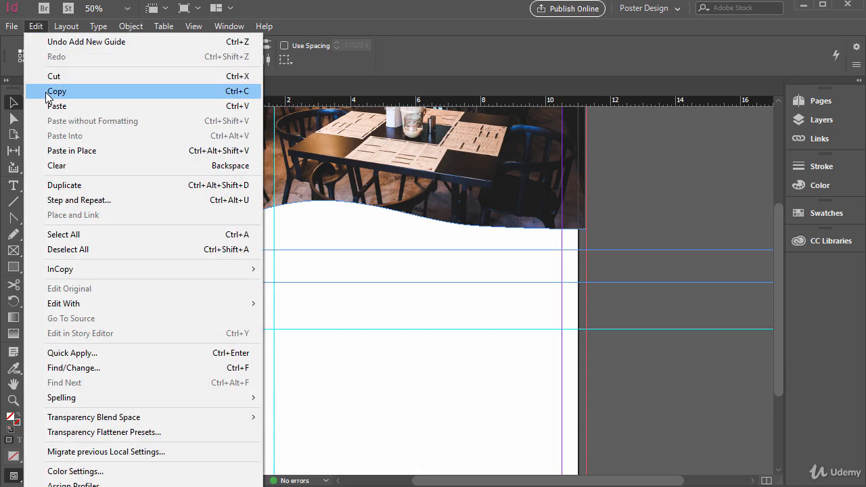
click(245, 97)
click(37, 28)
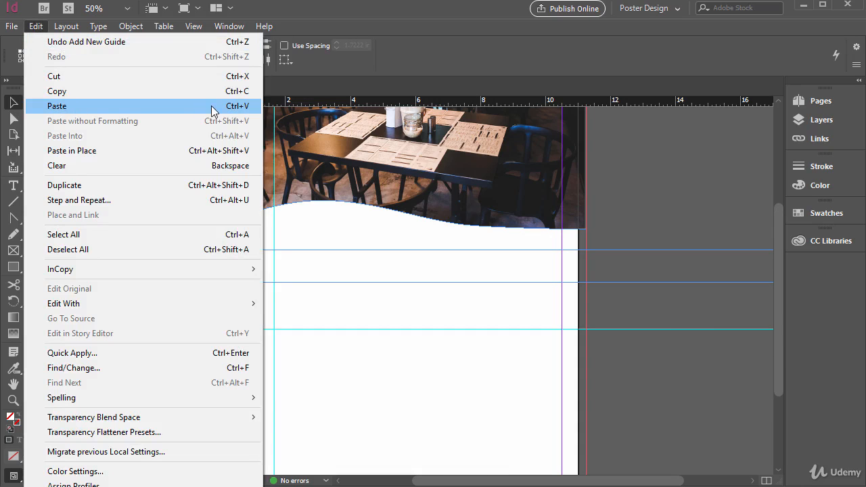
click(345, 12)
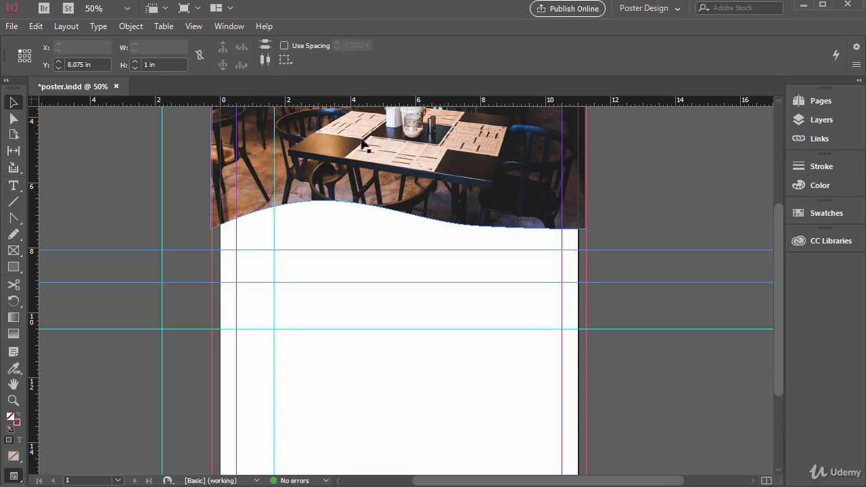
click(363, 376)
Set the uppermost horizontal guide's Y position to 8 in and move the vertical guides to about 3 in and 7.1 in
click(292, 250)
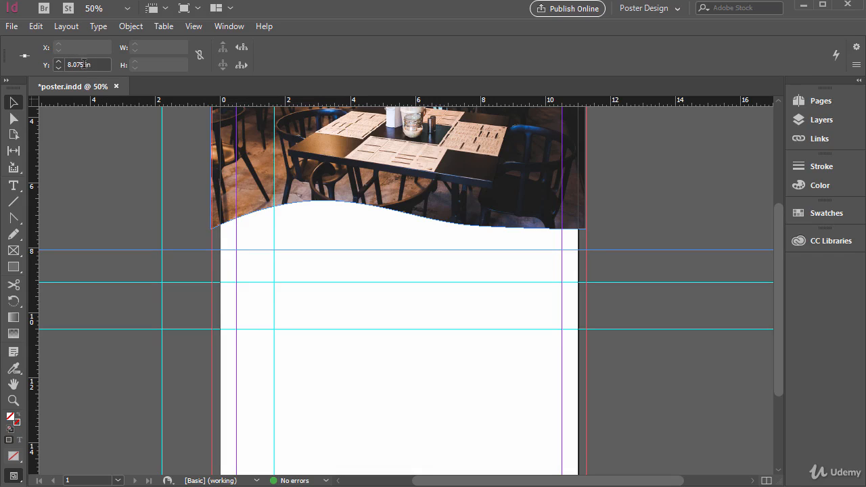
drag(83, 64, 66, 65)
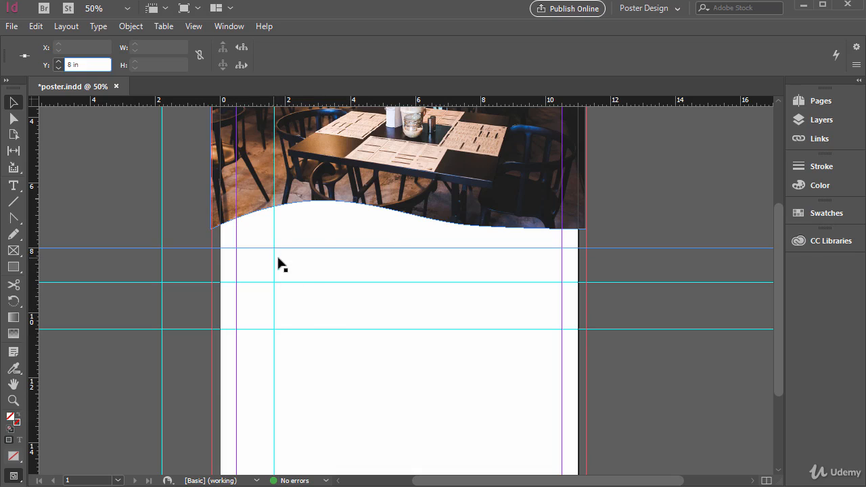
drag(276, 262, 320, 263)
drag(163, 264, 450, 292)
Move the restaurant photo down so it snaps to the margin and the uppermost guide at X 0.5 in, Y 8 in
scroll(328, 336, up, 3)
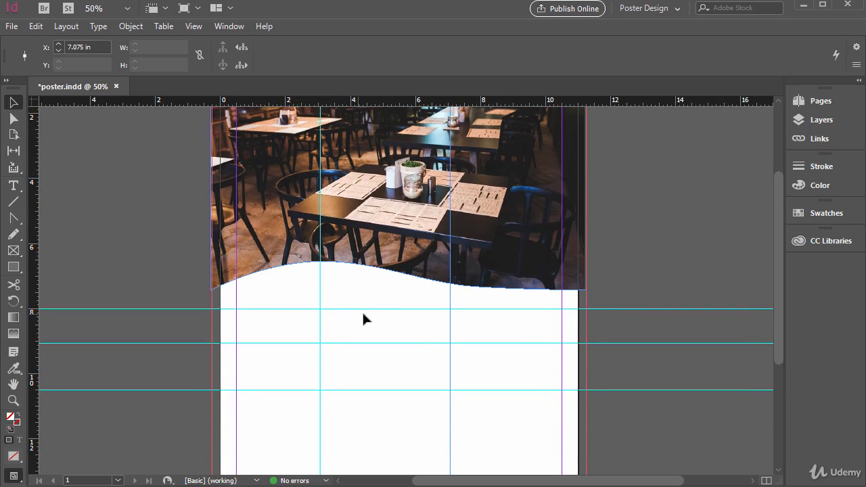
scroll(296, 304, up, 5)
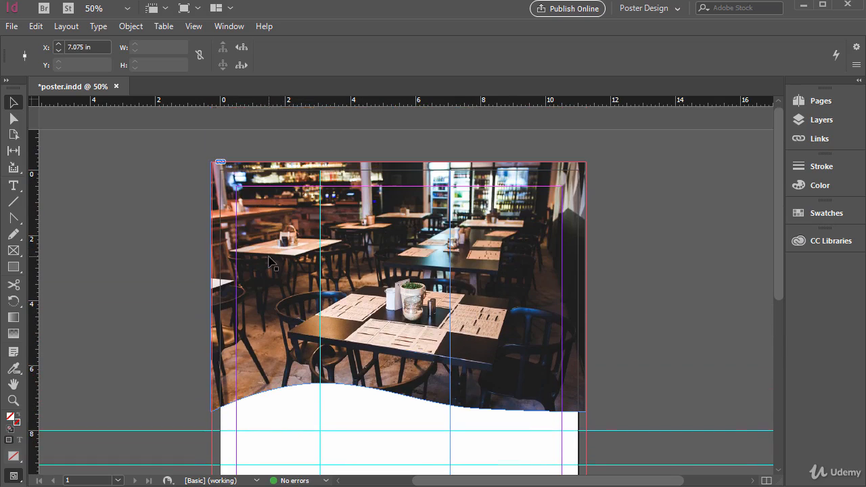
scroll(271, 260, down, 3)
drag(248, 137, 282, 367)
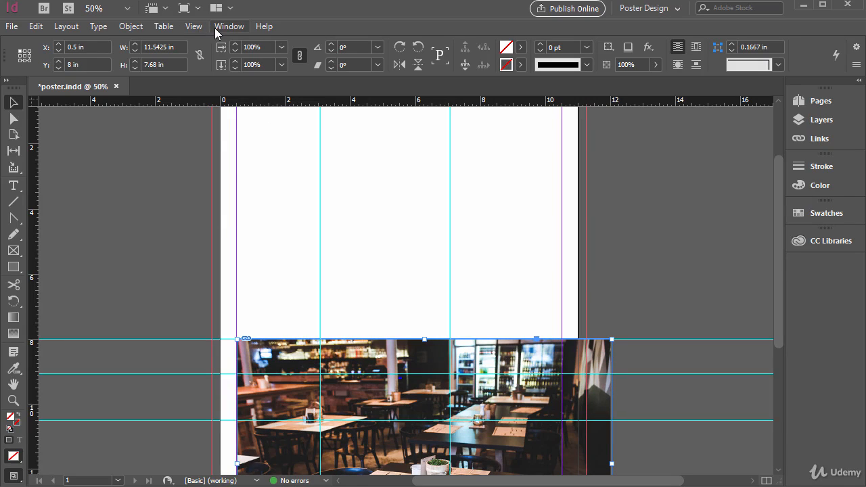
Examine the guide locking, snapping and Smart Guides options
click(194, 27)
mouse_move(323, 304)
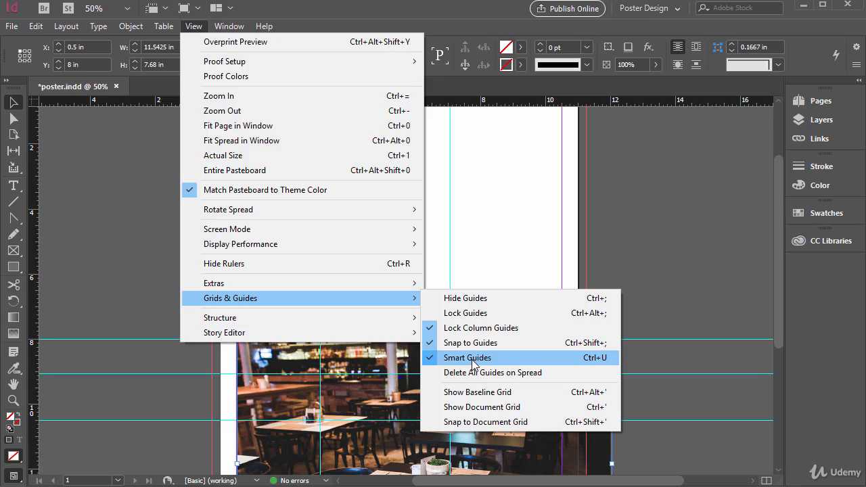
click(466, 357)
Move the restaurant photo back up to the page's corner at X 0 in, Y 0 in
scroll(407, 268, up, 2)
drag(261, 428, 246, 169)
scroll(168, 239, down, 5)
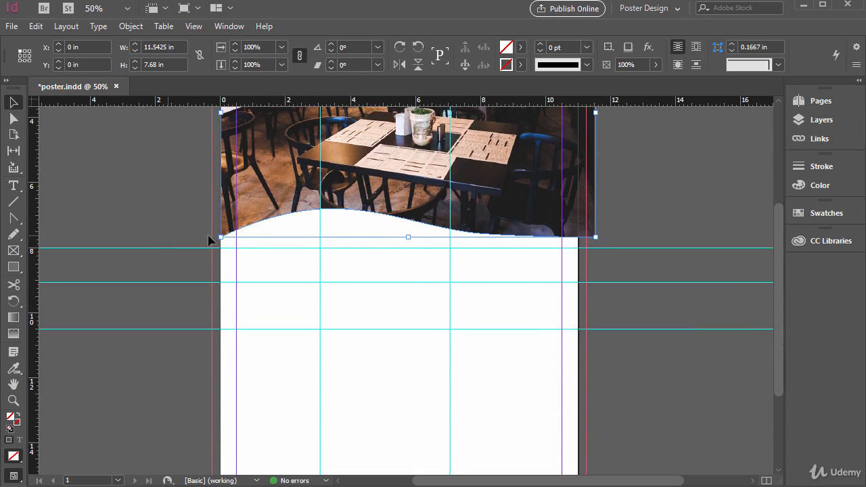
Delete the horizontal guide at 8 in
click(319, 262)
click(159, 247)
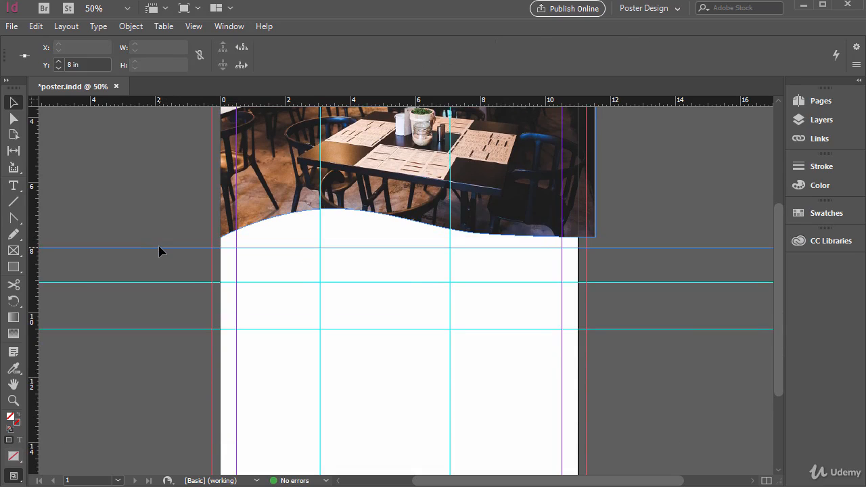
key(Delete)
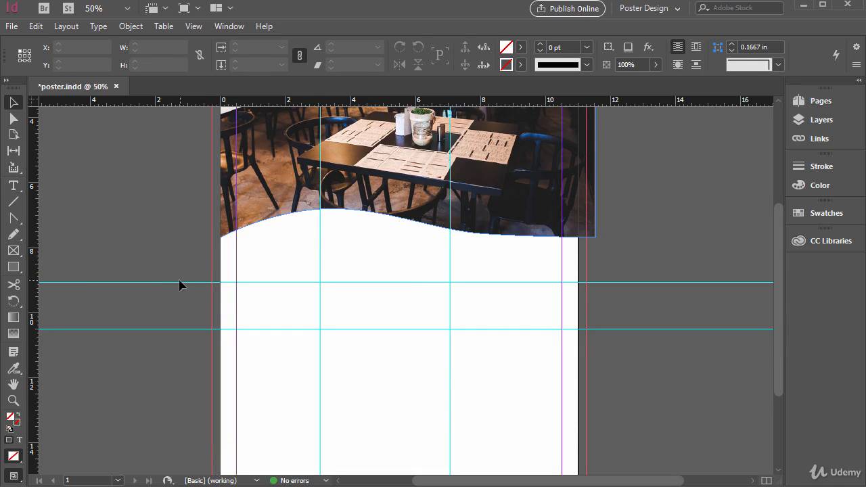
Delete all remaining ruler guides on the spread at once
click(179, 283)
click(193, 26)
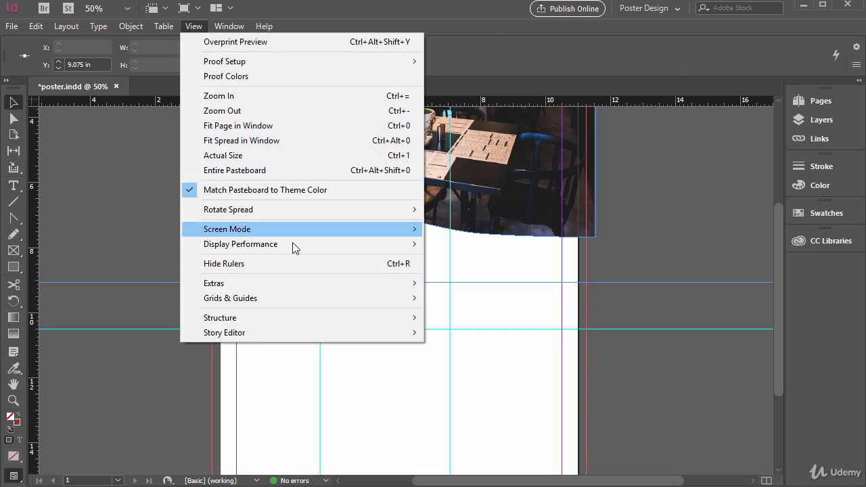
mouse_move(292, 295)
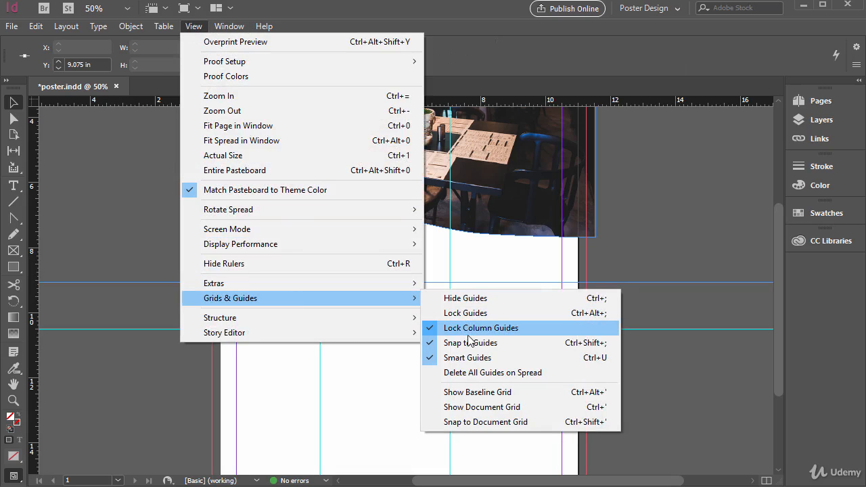
click(479, 373)
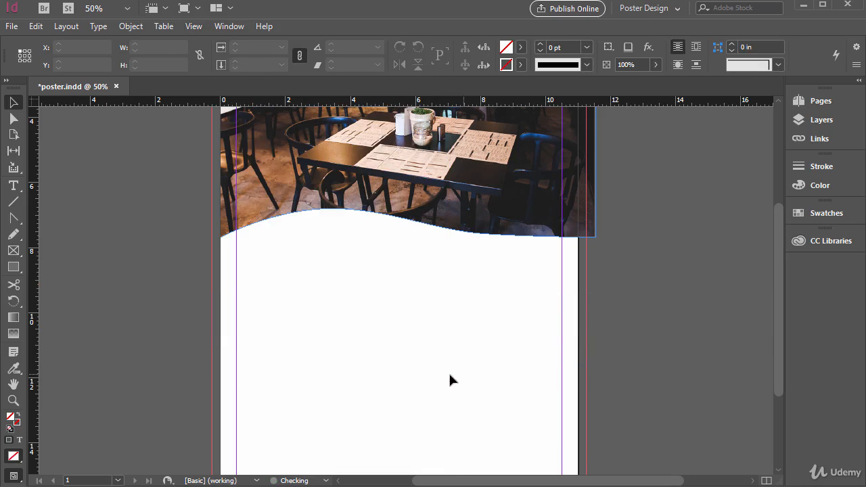
Move the restaurant photo out to the bleed corner at X -0.2925 in, Y -0.25 in
scroll(280, 342, up, 5)
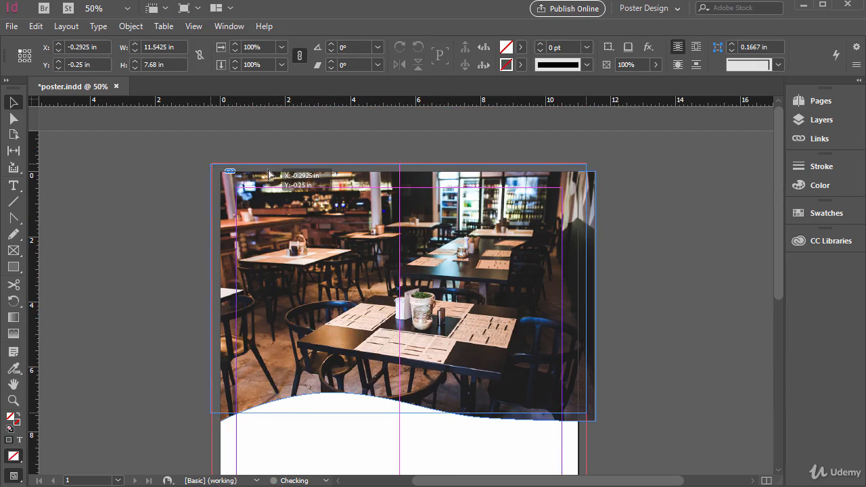